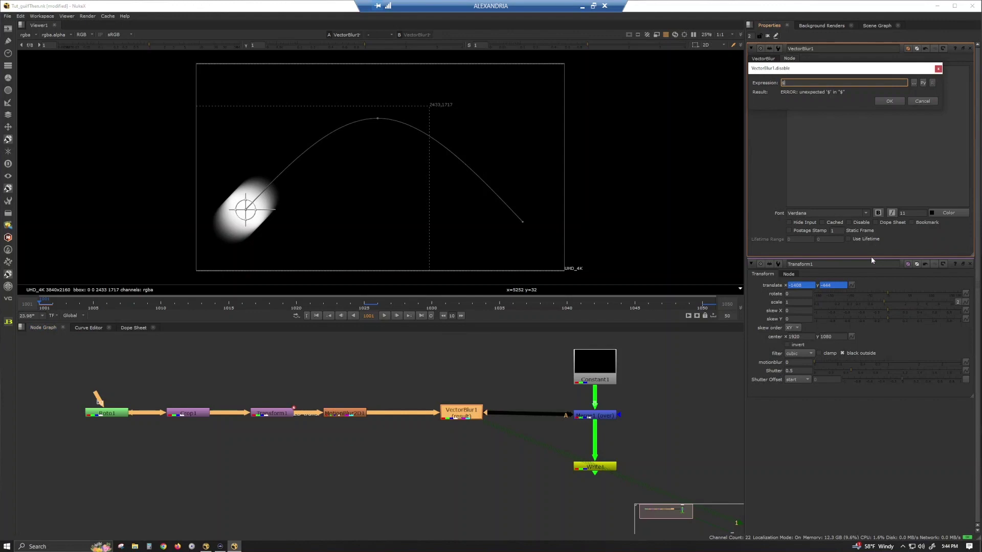
# Apply an expression to VectorBlur1's disable option, then preview the animation and return to frame 1001.
pyautogui.press('BackSpace')
pyautogui.press('Return')
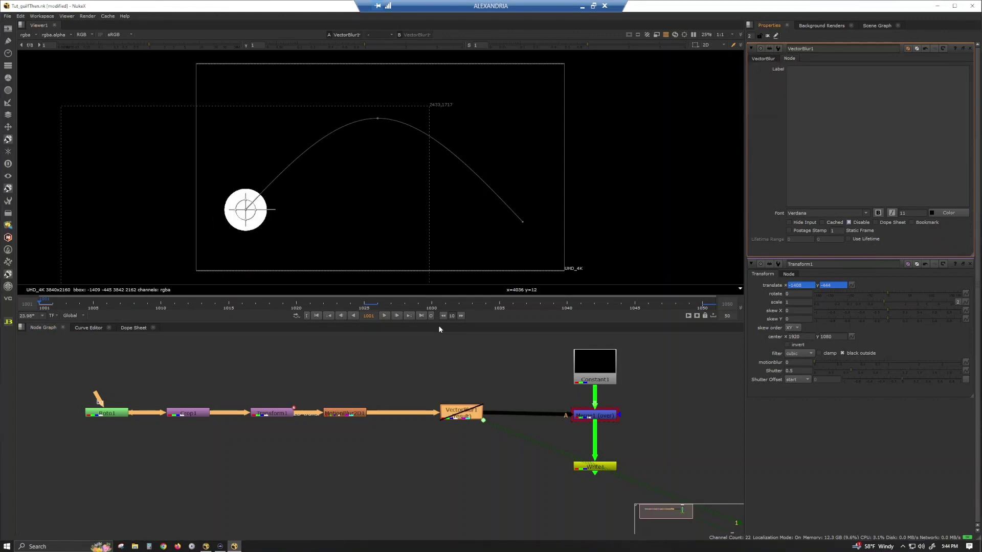
pyautogui.click(382, 316)
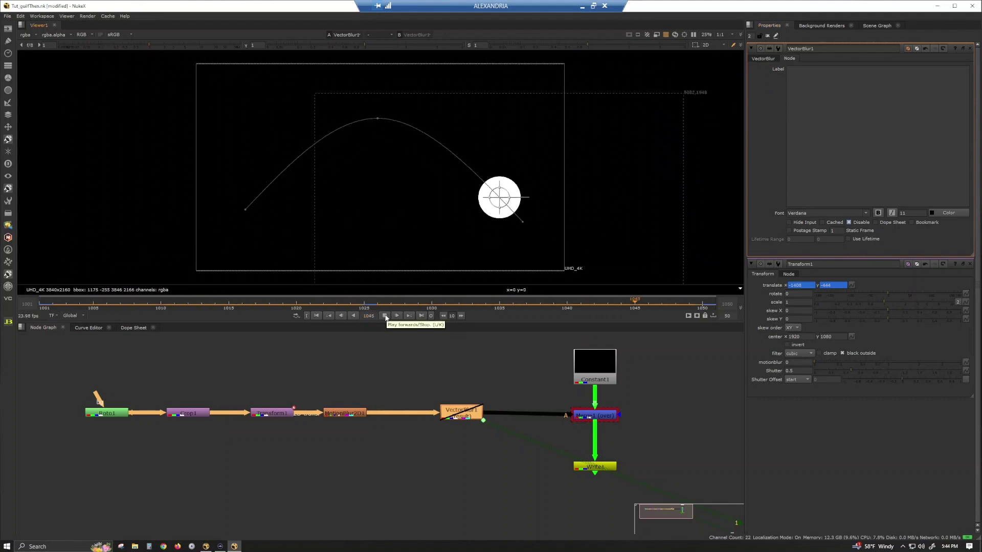
pyautogui.click(385, 316)
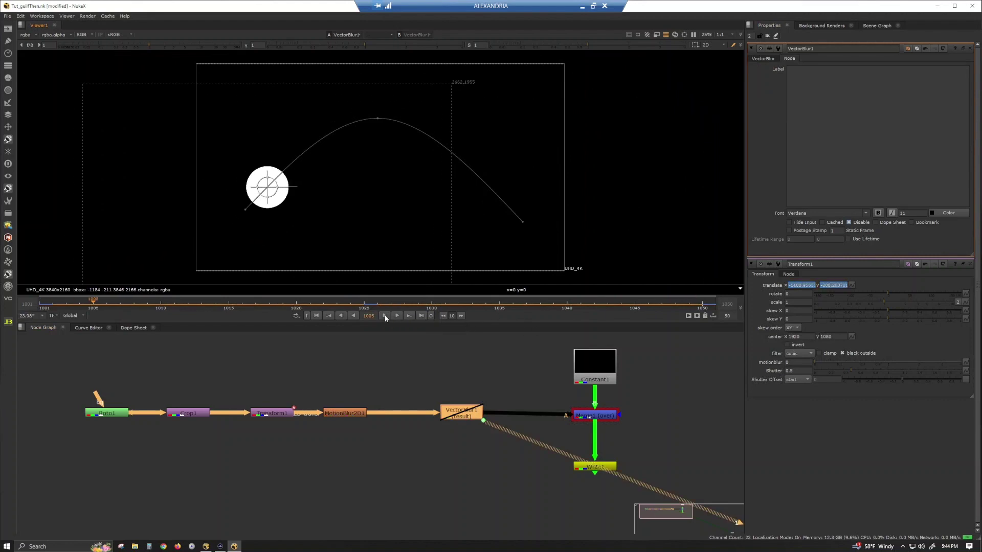
pyautogui.moveTo(367, 302); pyautogui.dragTo(40, 301)
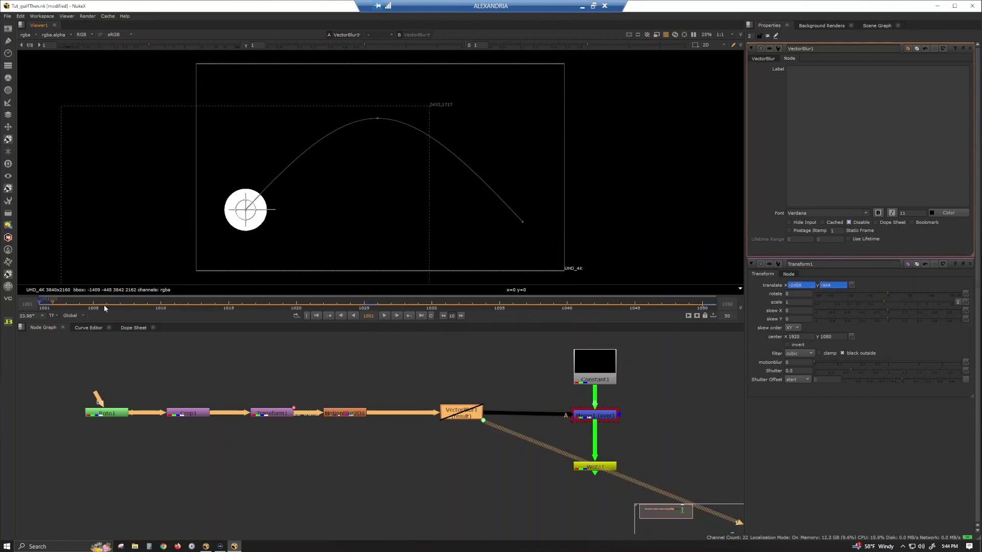
# Clear VectorBlur1's disable setting so the node is active again, and go to frame 1025.
pyautogui.rightClick(862, 226)
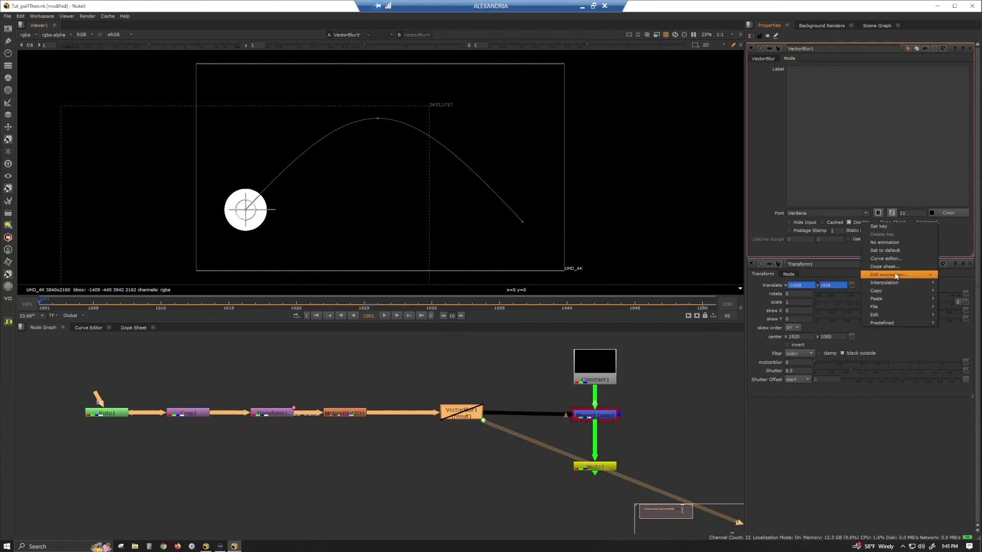
pyautogui.click(850, 222)
pyautogui.click(366, 302)
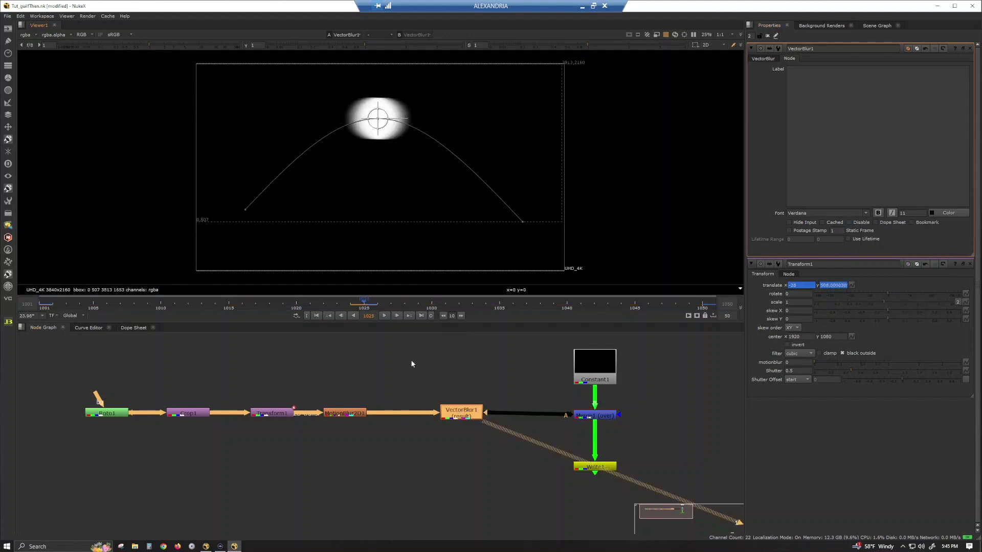
# Add the expression "$gui?3:12" to VectorBlur1's motion amount.
pyautogui.click(459, 374)
pyautogui.click(465, 413)
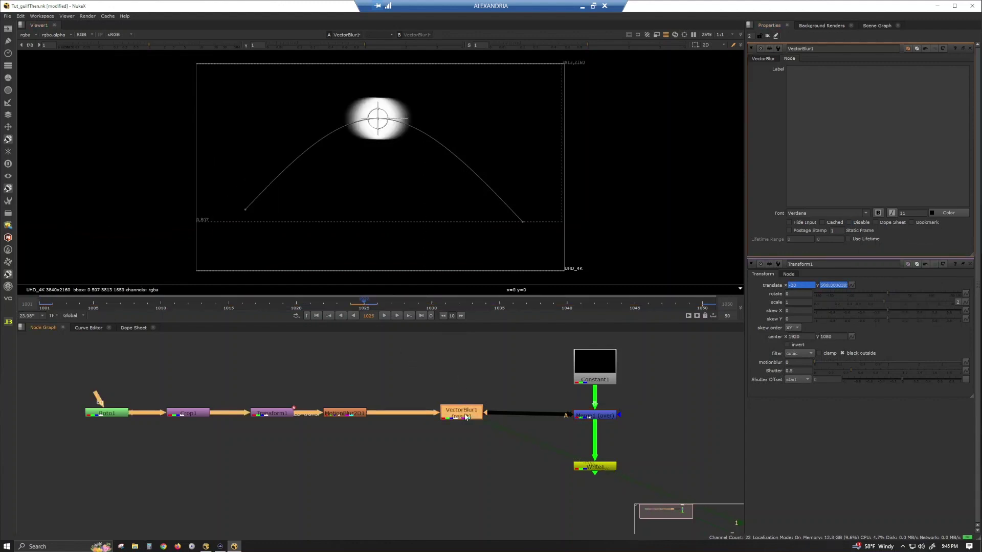
pyautogui.click(764, 58)
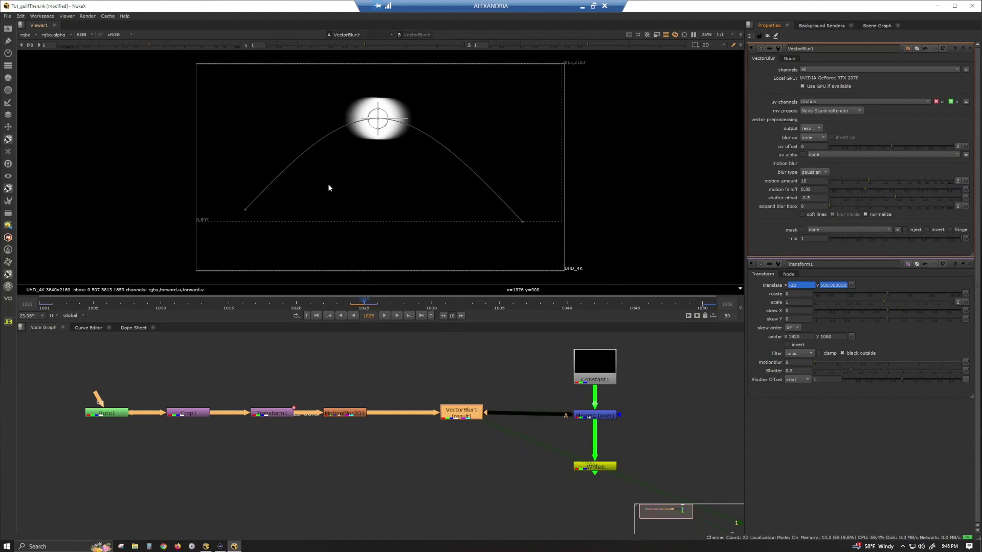
pyautogui.click(368, 305)
pyautogui.moveTo(368, 305)
pyautogui.mouseDown()
pyautogui.moveTo(499, 306)
pyautogui.moveTo(311, 306)
pyautogui.moveTo(456, 328)
pyautogui.moveTo(494, 322)
pyautogui.moveTo(404, 310)
pyautogui.moveTo(472, 306)
pyautogui.moveTo(371, 300)
pyautogui.mouseUp()
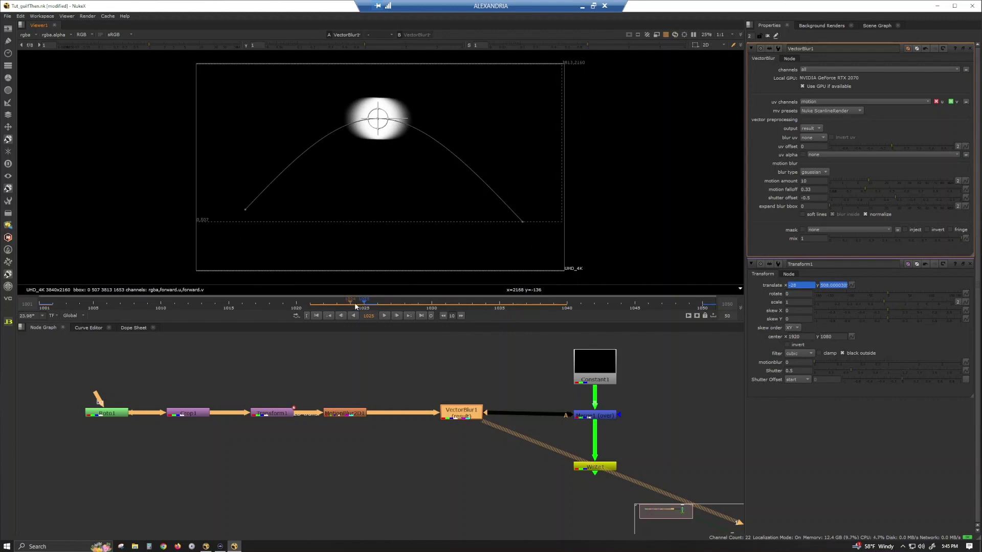
pyautogui.moveTo(372, 307)
pyautogui.mouseDown()
pyautogui.moveTo(492, 308)
pyautogui.moveTo(365, 302)
pyautogui.mouseUp()
pyautogui.rightClick(815, 182)
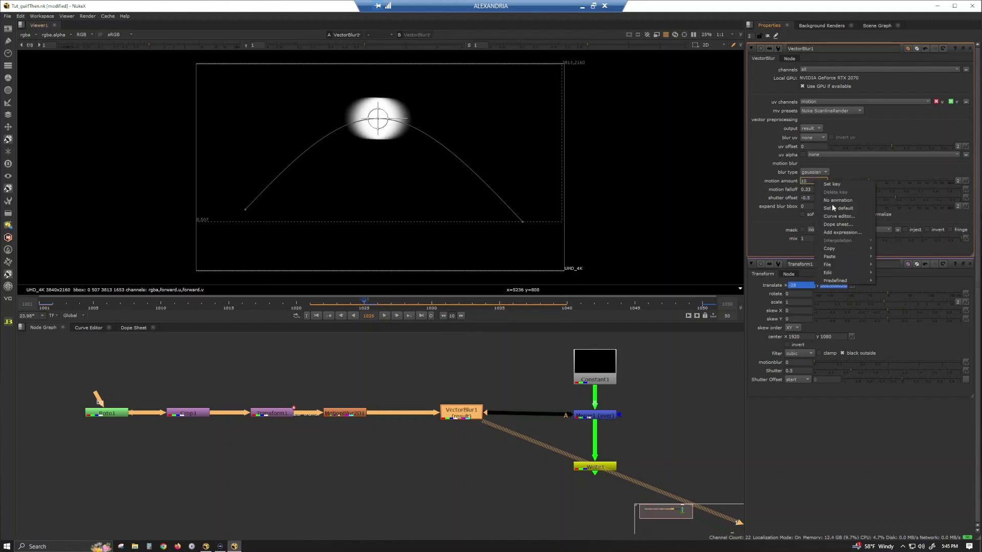
pyautogui.click(853, 234)
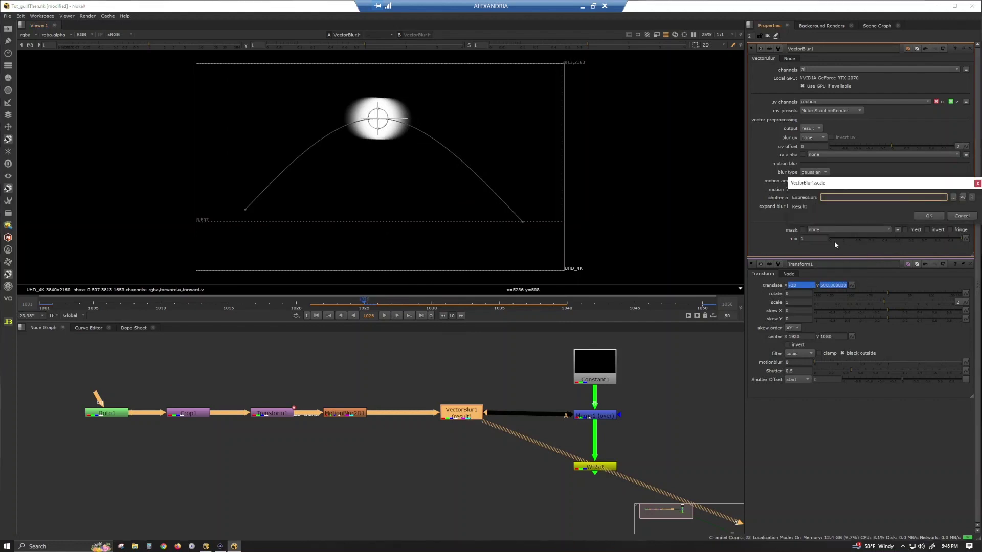
pyautogui.write('$gui?')
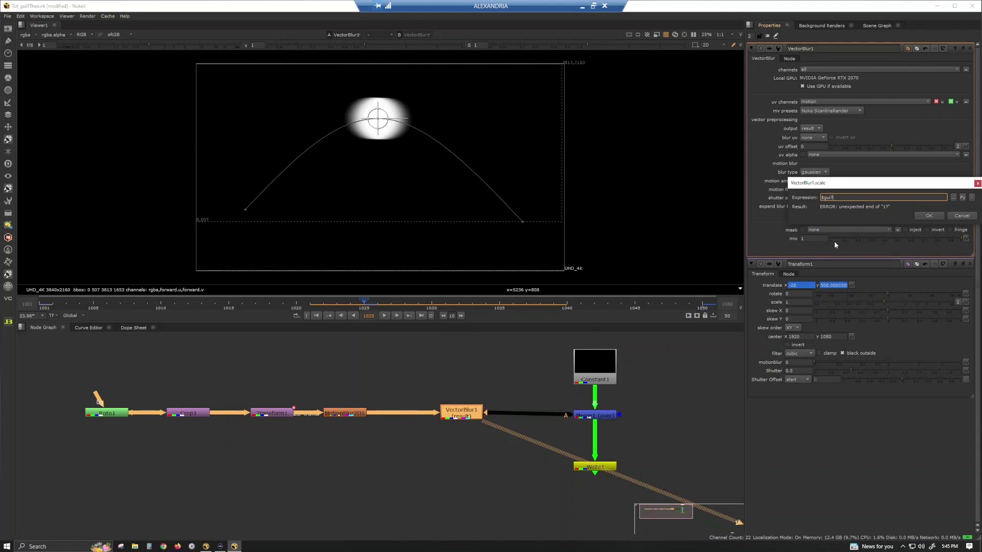
pyautogui.write('3:12')
pyautogui.click(928, 216)
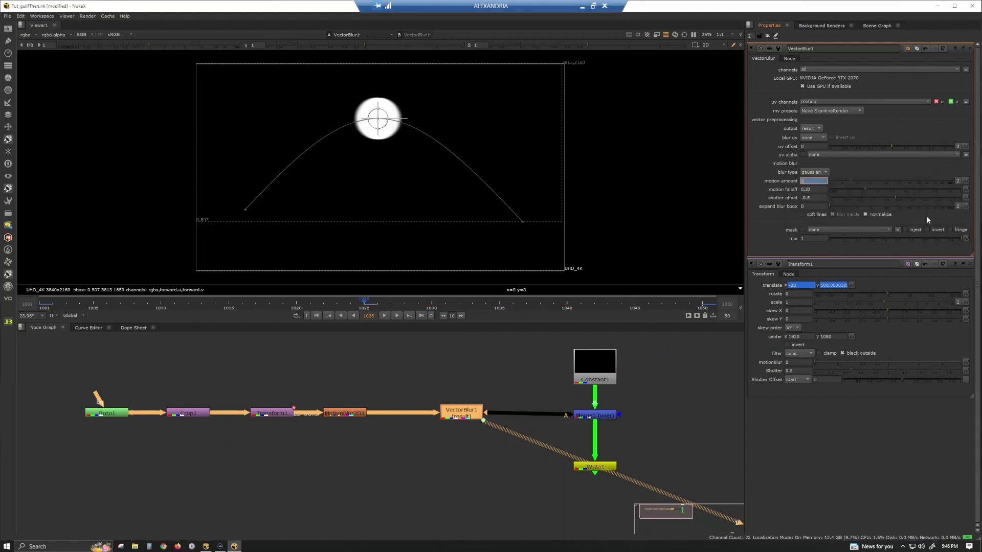
# Scrub past frame 1025 and play the animation to check the motion blur in the viewer.
pyautogui.click(391, 303)
pyautogui.moveTo(390, 305); pyautogui.dragTo(419, 305)
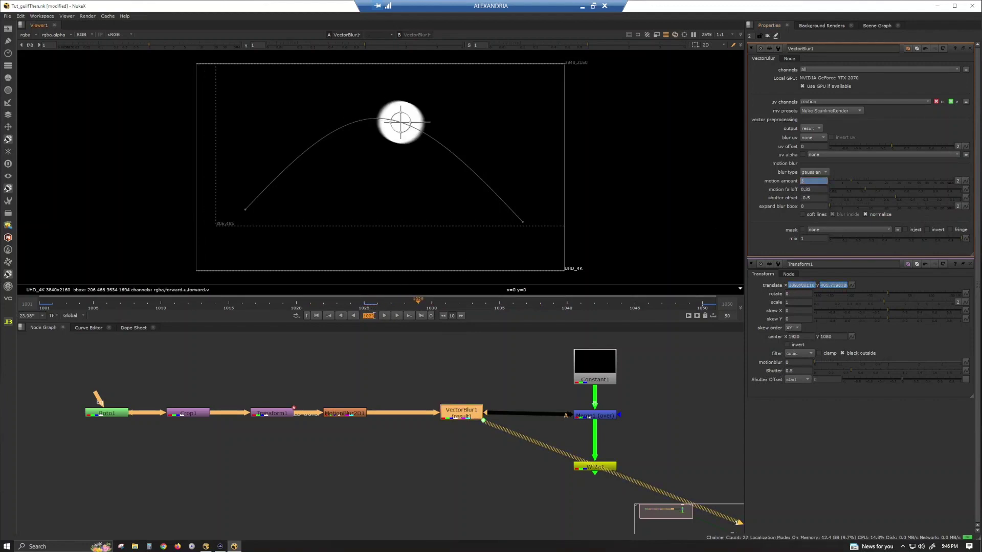
pyautogui.click(385, 315)
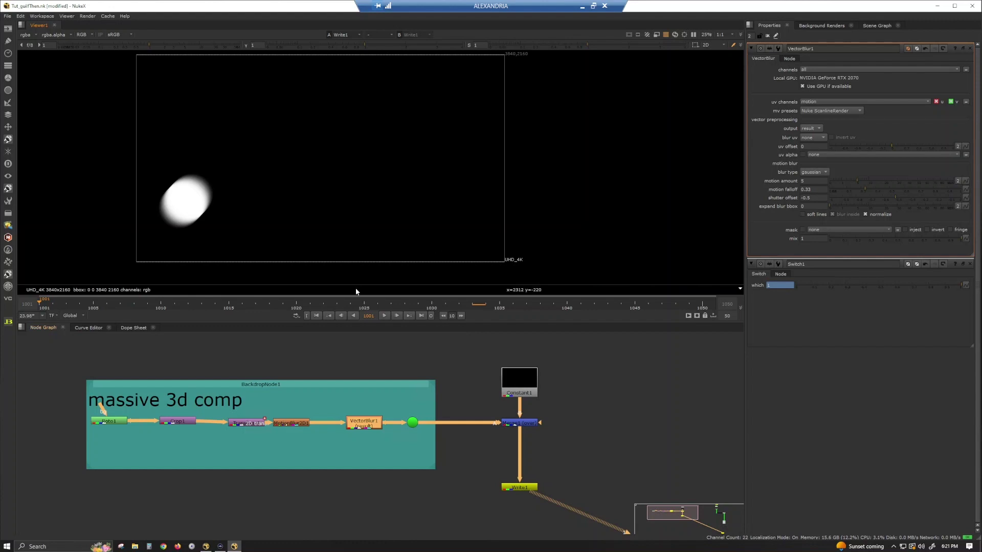
# Scrub the Write1 output from frame 1025 to frame 1044 and back to examine the motion blur along the move.
pyautogui.click(363, 306)
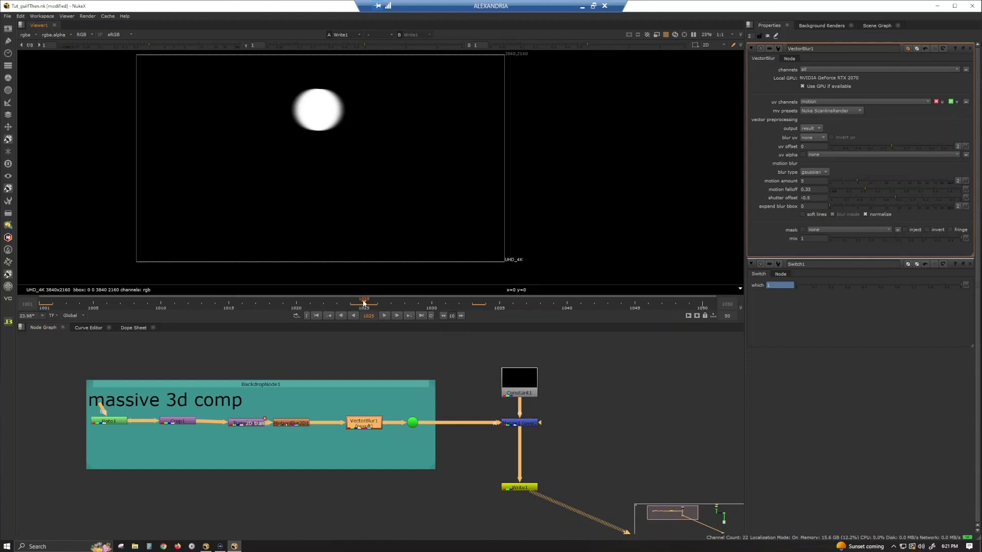
pyautogui.moveTo(362, 304); pyautogui.dragTo(619, 312)
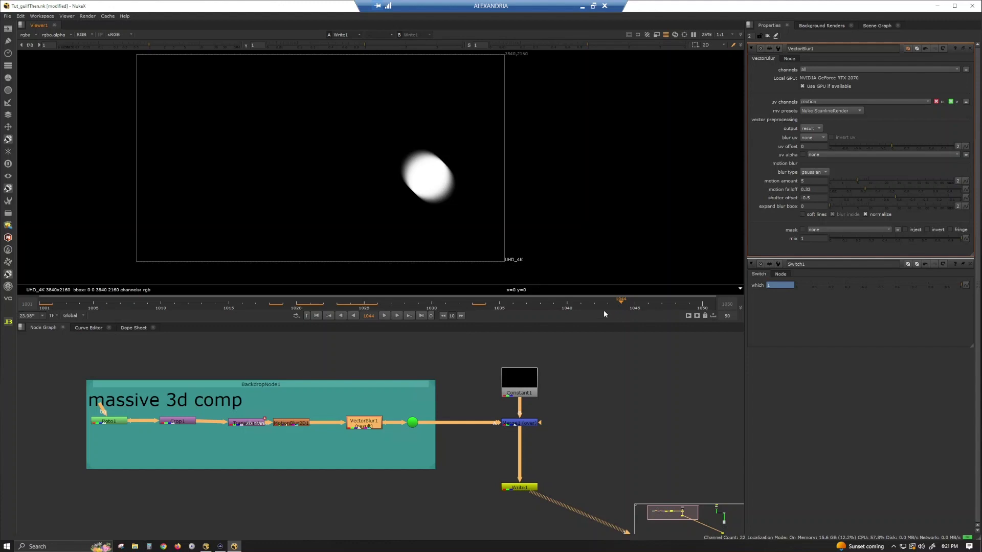
pyautogui.click(365, 303)
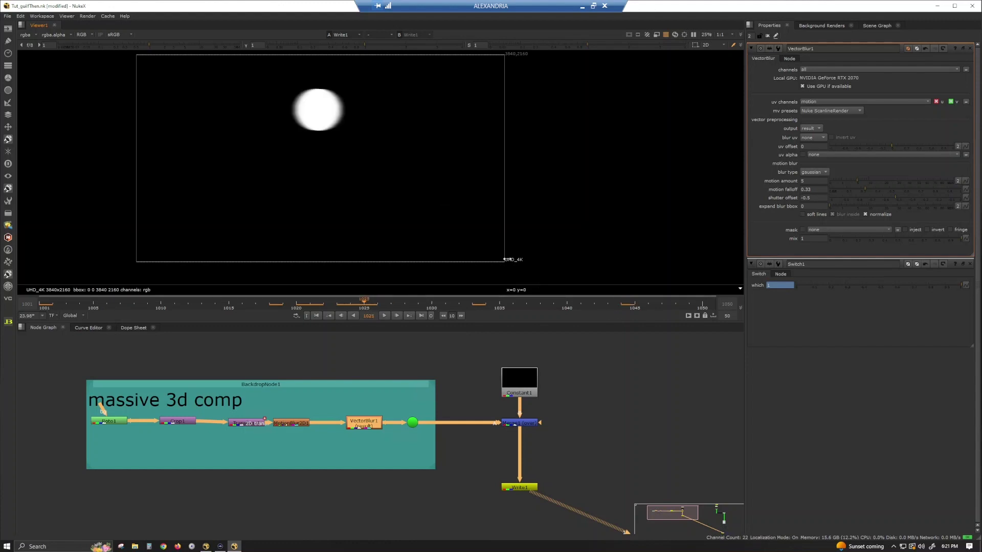
# Add the expression "frame < 1025 ? 3:12" to VectorBlur1's motion amount and scrub both sides of frame 1025 to check the blur.
pyautogui.rightClick(808, 182)
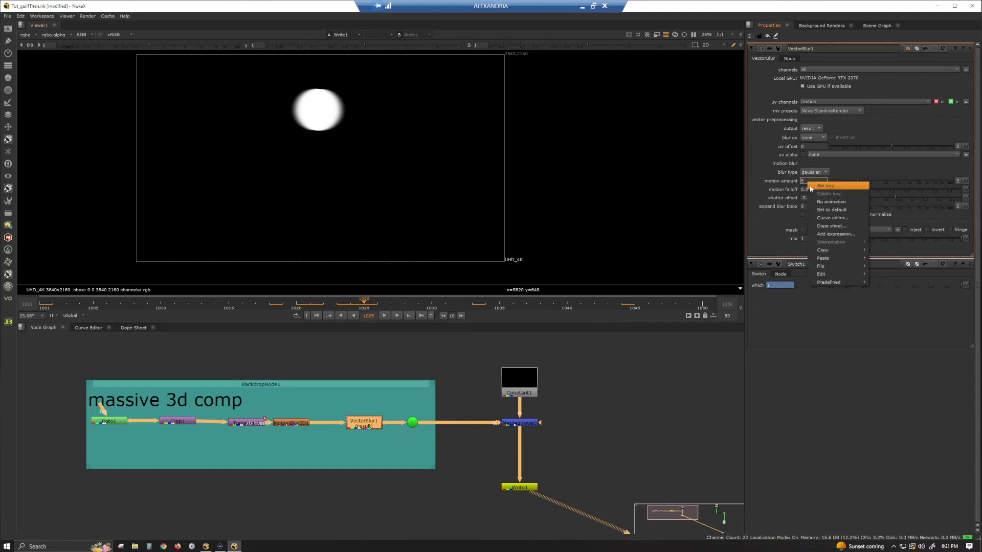
pyautogui.click(847, 234)
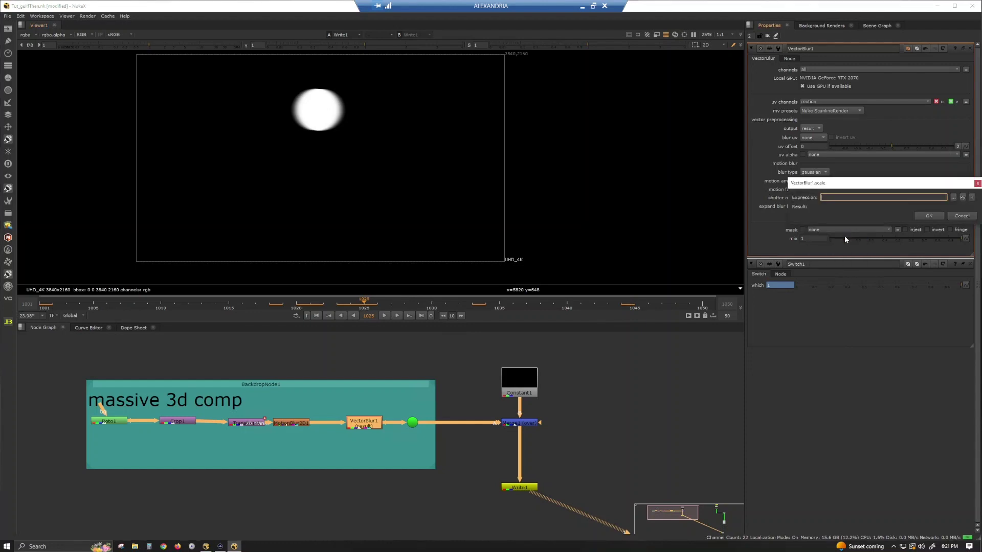
pyautogui.write('frame < 1025 ?')
pyautogui.write('3:12')
pyautogui.click(931, 216)
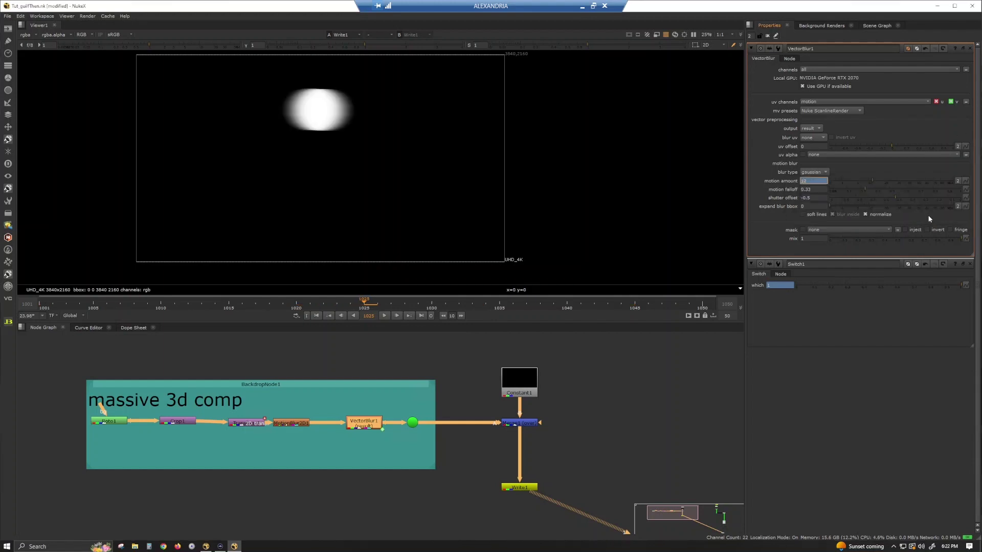
pyautogui.moveTo(322, 303); pyautogui.dragTo(352, 342)
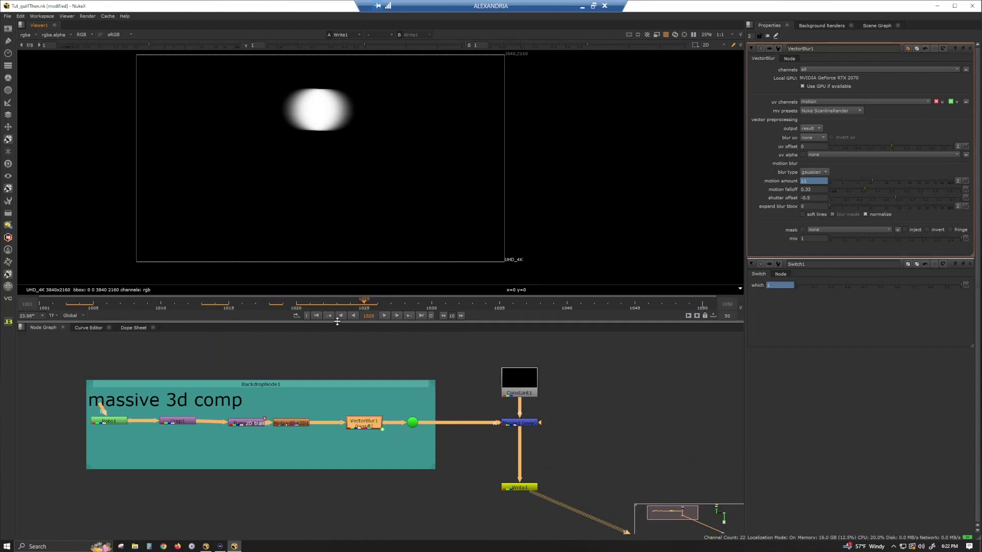
pyautogui.moveTo(377, 307); pyautogui.dragTo(621, 323)
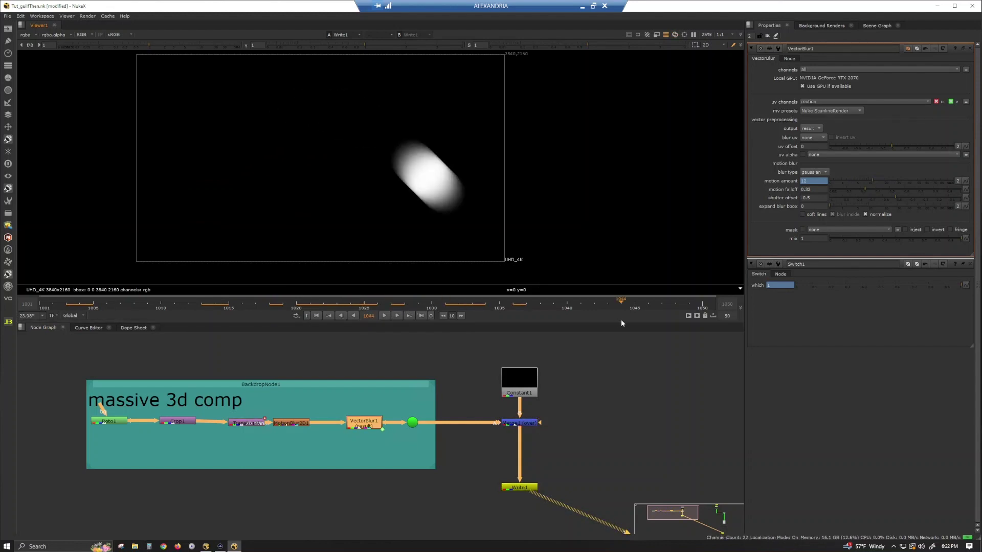